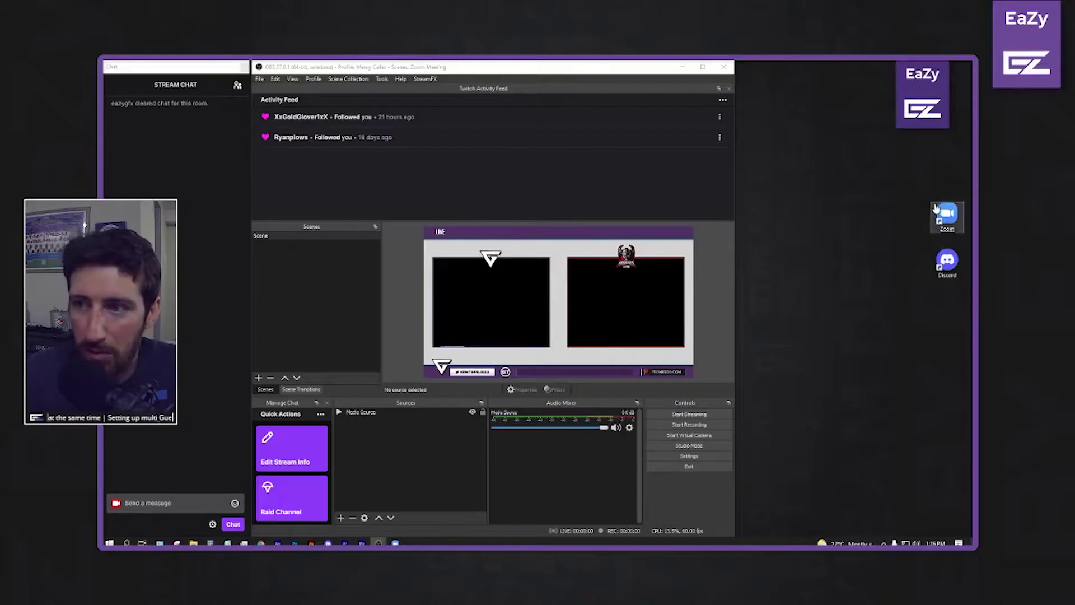
Leave OBS and bring the zoom.us website in Chrome to the front.
left_click(952, 224)
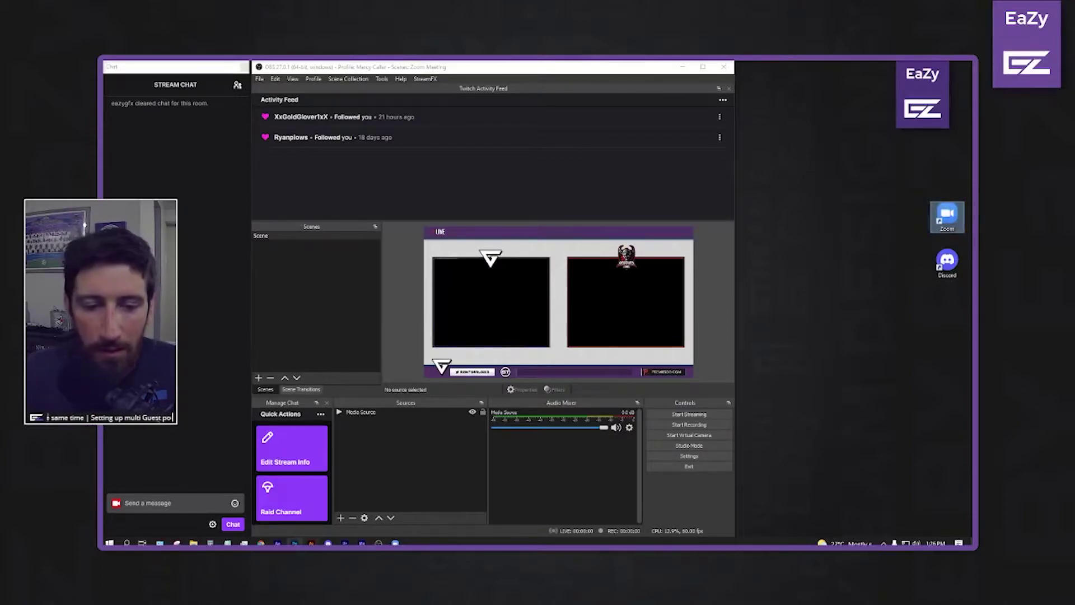
left_click(261, 543)
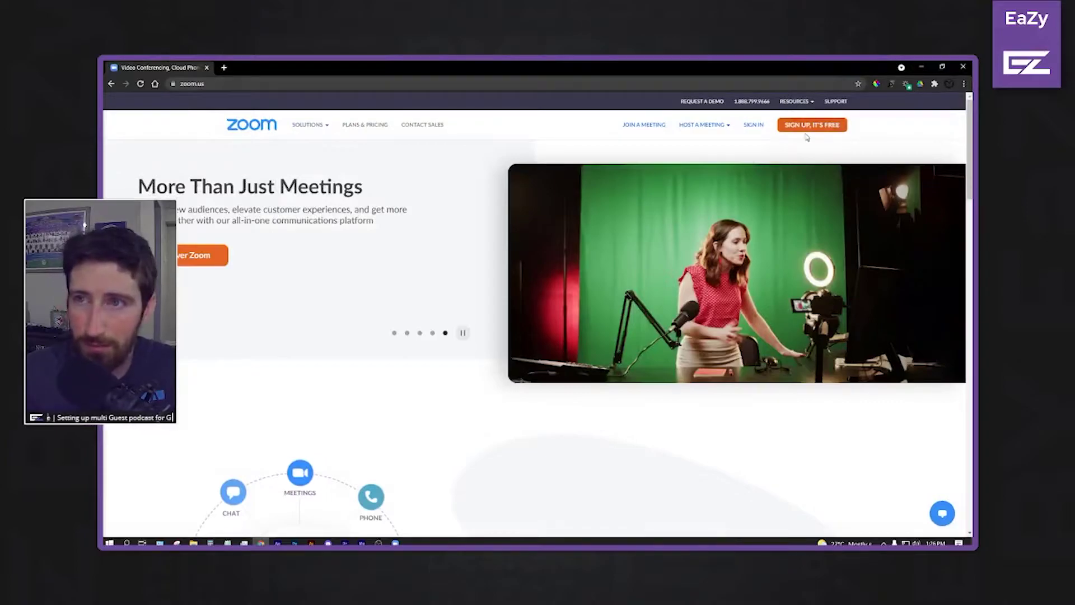
Minimize the Chrome window showing the Zoom website.
left_click(921, 66)
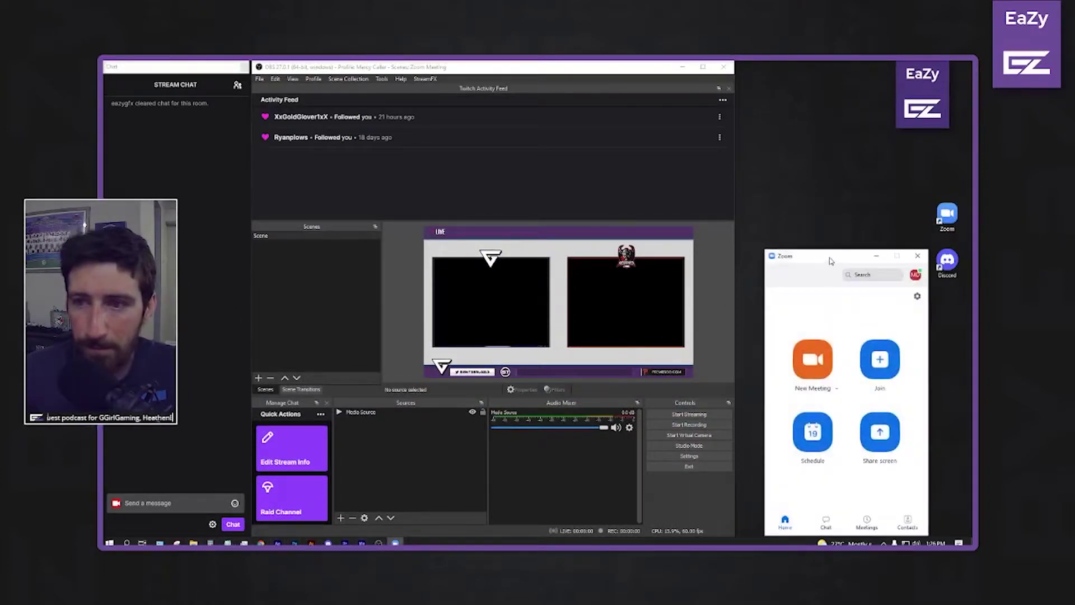
Move the Zoom home window and start a new meeting with mic muted and video stopped.
left_click_drag(831, 261, 811, 228)
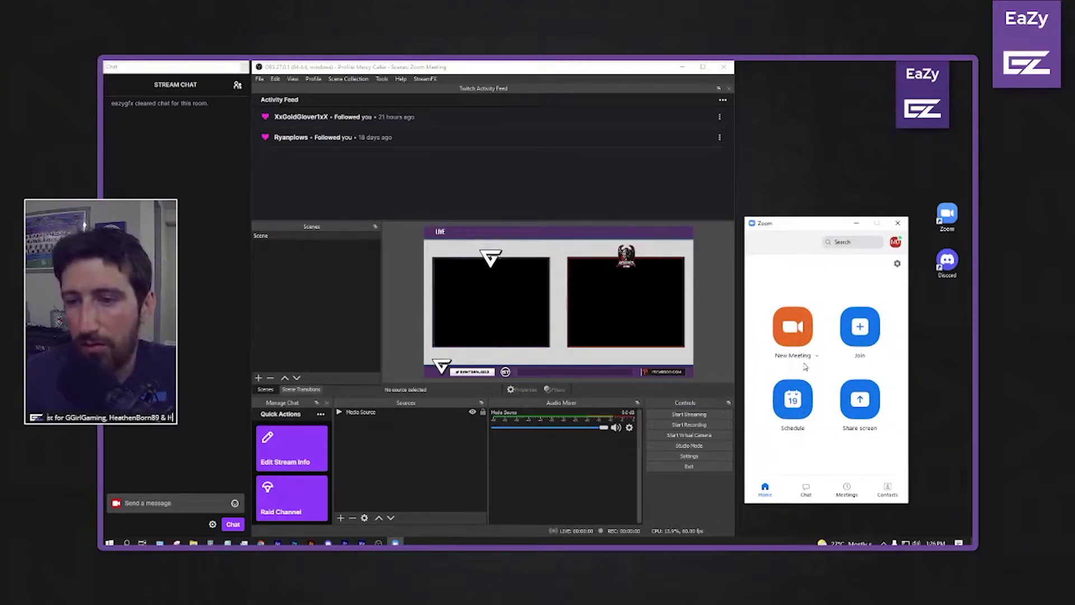
left_click(793, 330)
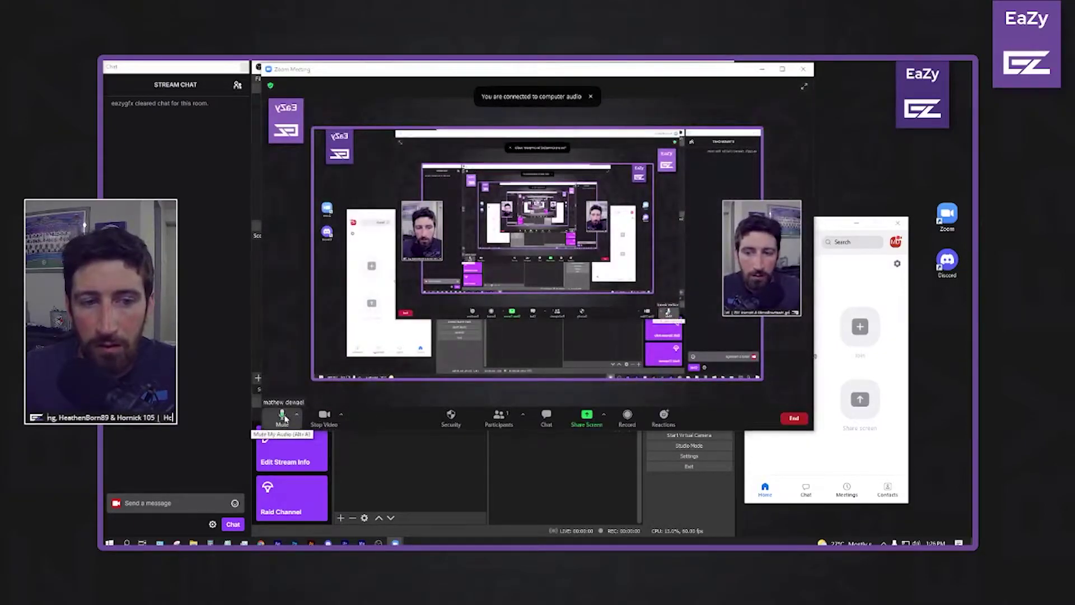
left_click(284, 418)
left_click(341, 415)
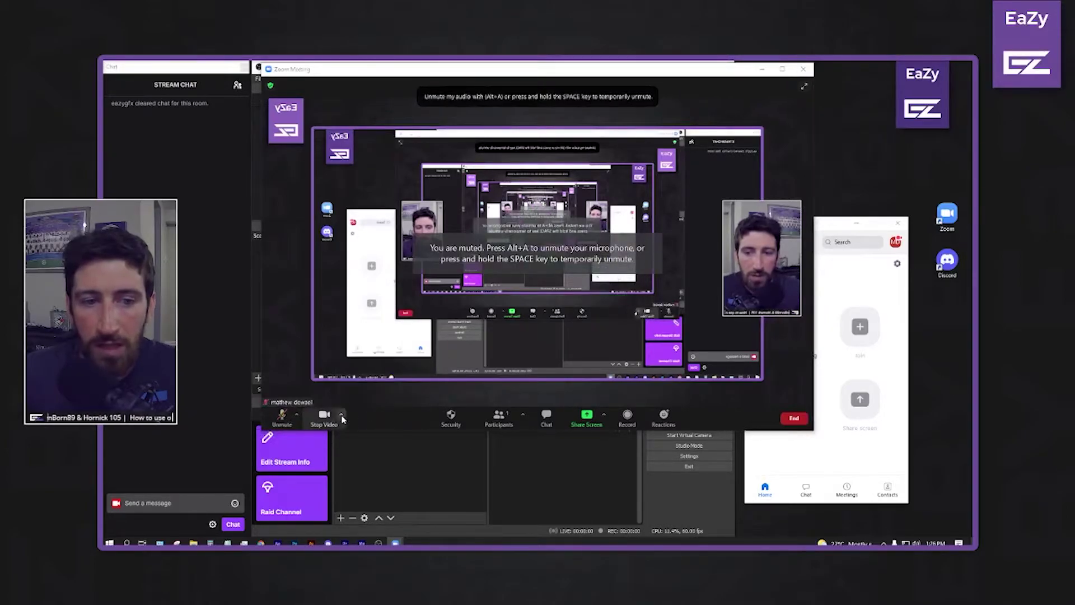
left_click(341, 416)
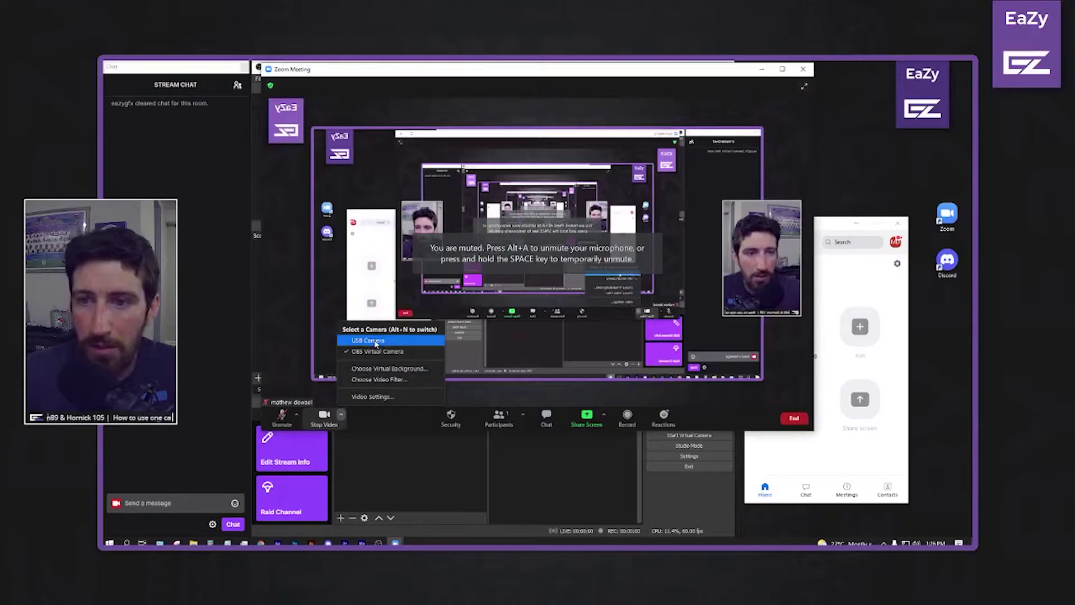
left_click(367, 343)
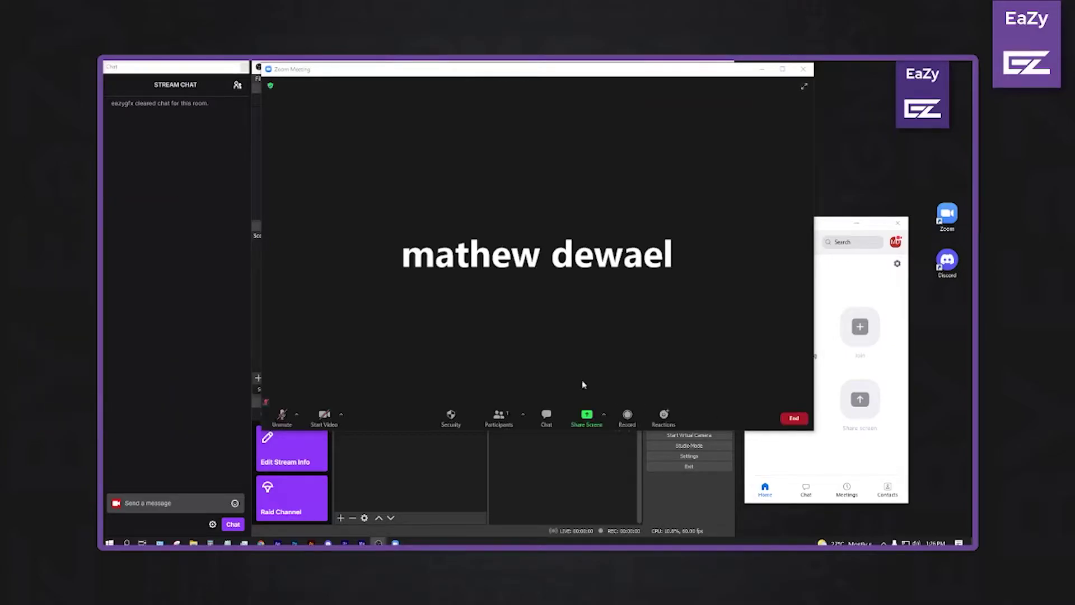
Start the meeting video again so the live webcam feed shows.
left_click(325, 418)
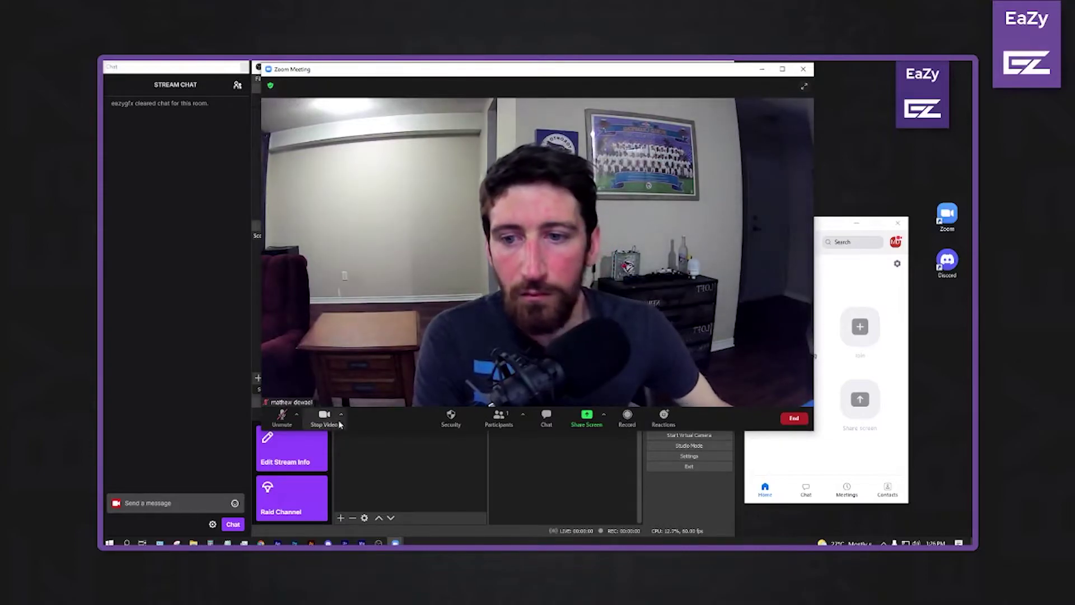
Shrink the meeting window, minimize Zoom's home window, and tuck the meeting left behind OBS.
left_click_drag(816, 431, 499, 275)
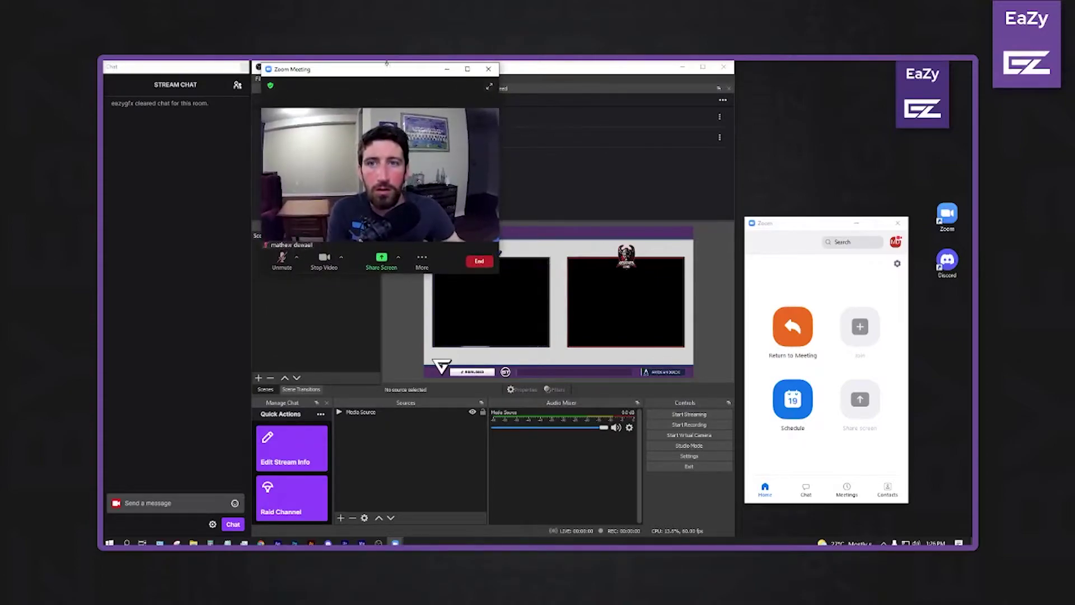
left_click_drag(390, 71, 863, 71)
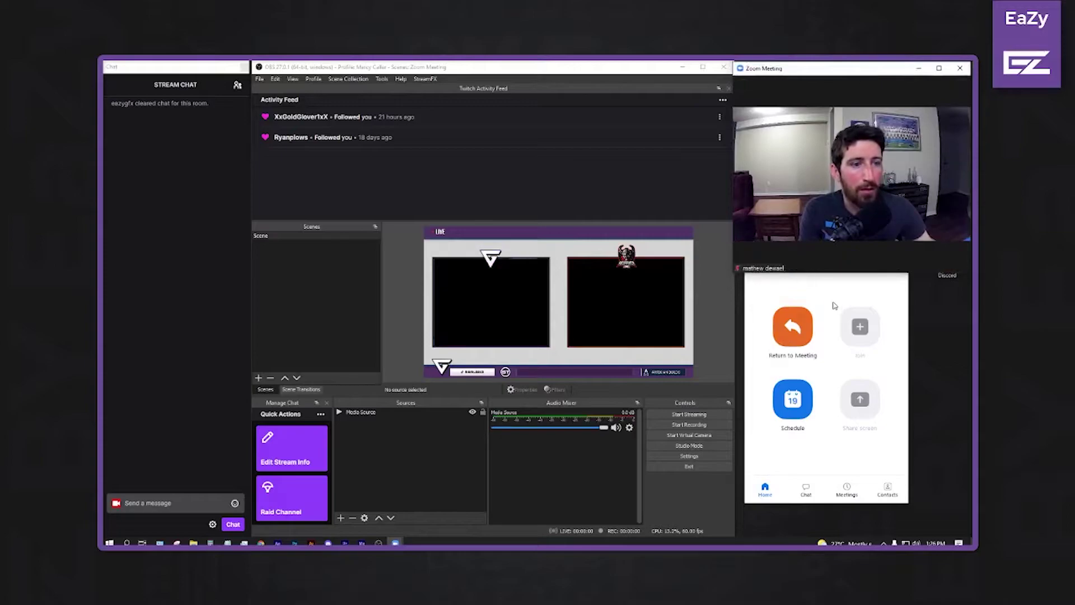
left_click(871, 254)
left_click(856, 223)
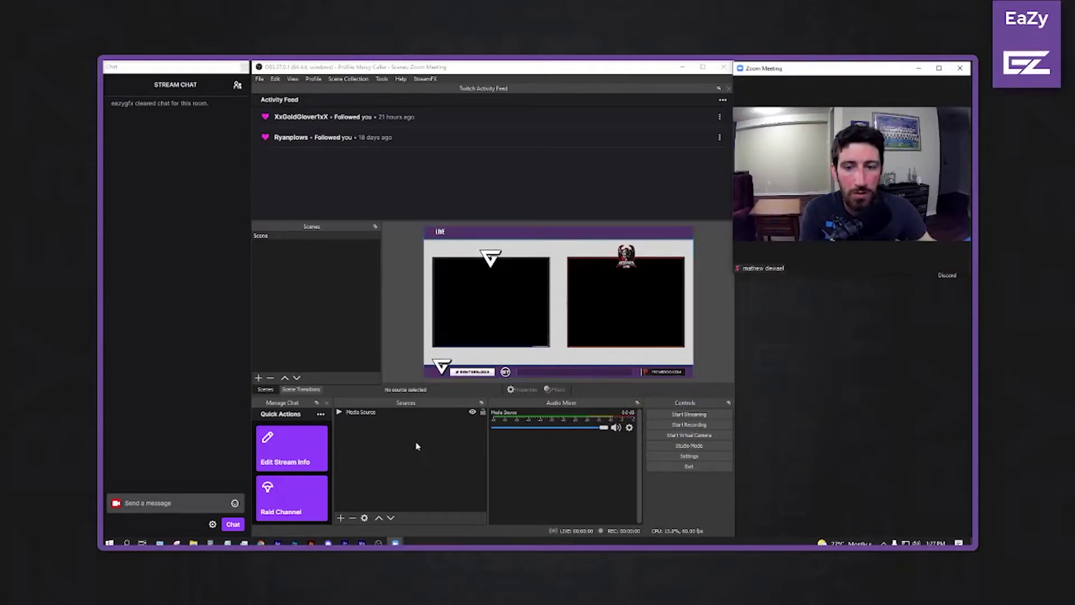
mouse_move(792, 75)
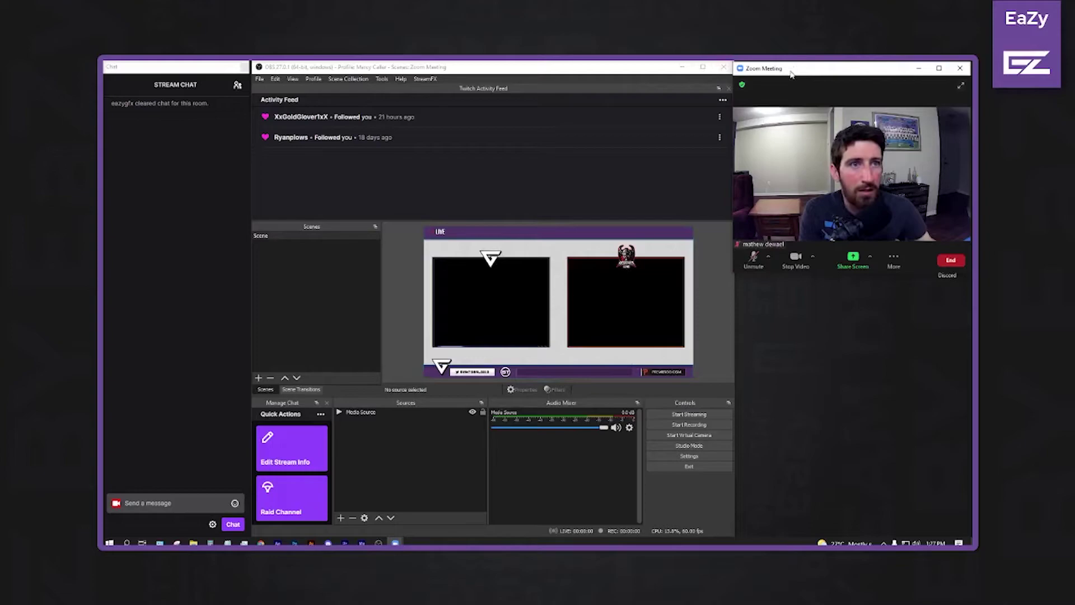
left_click_drag(792, 75, 230, 91)
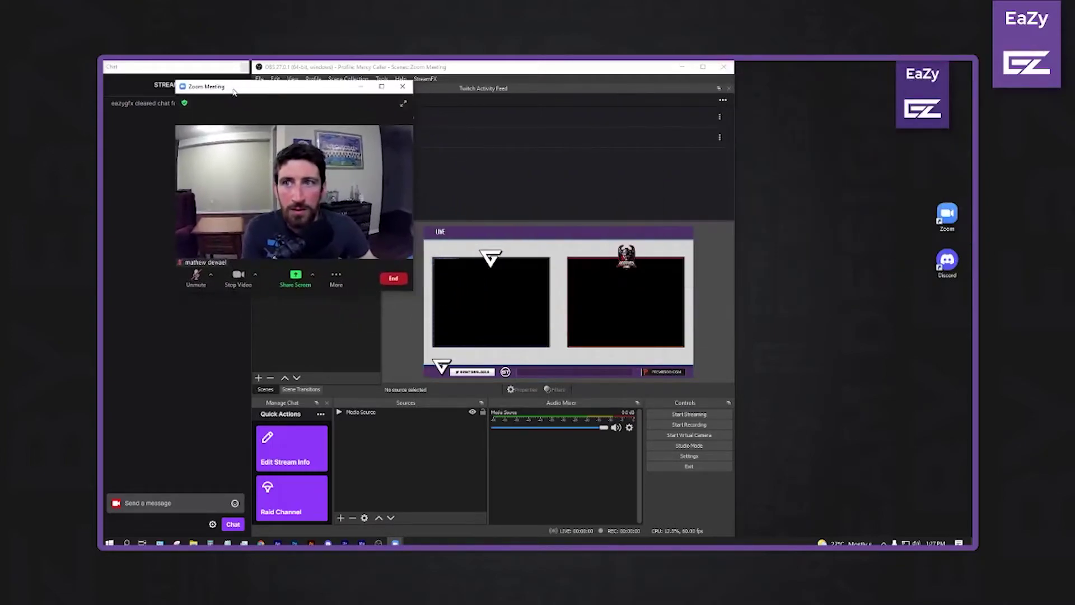
left_click(274, 71)
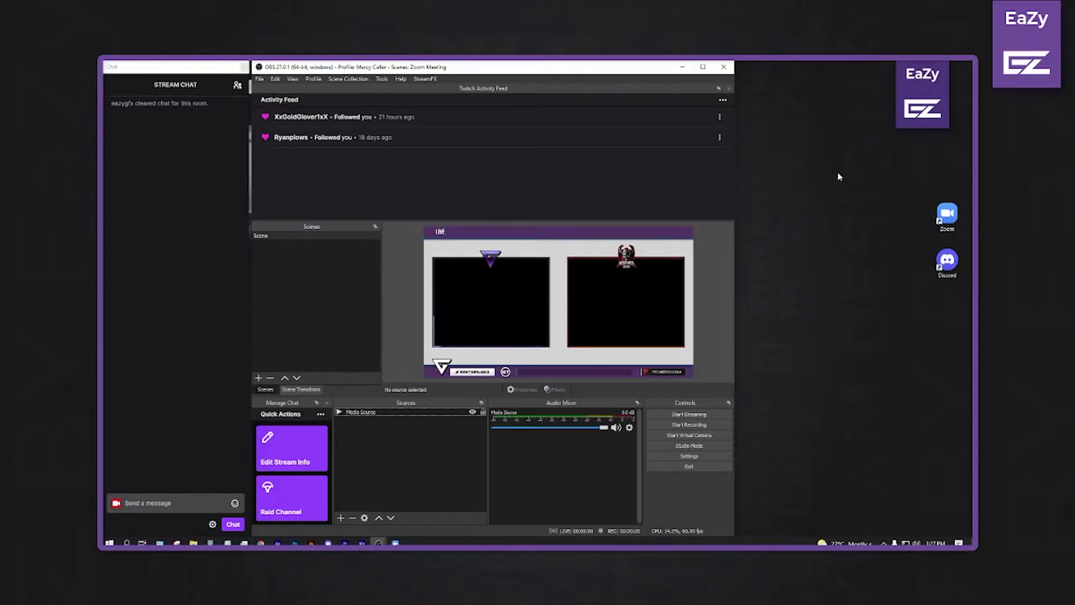
Add a Window Capture source named 'zoom meeting'.
left_click(340, 518)
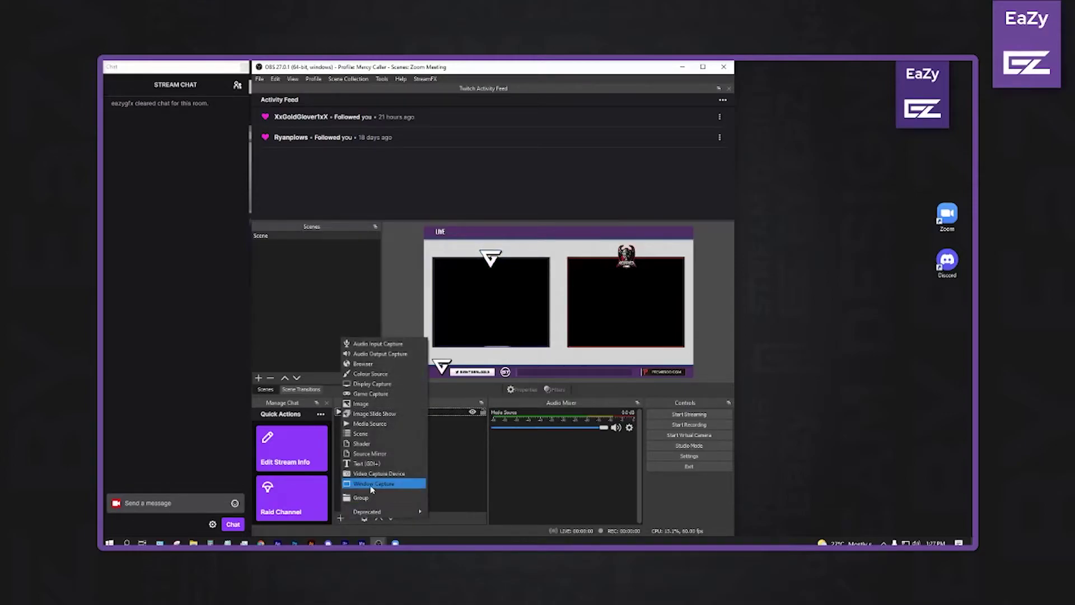
left_click(371, 490)
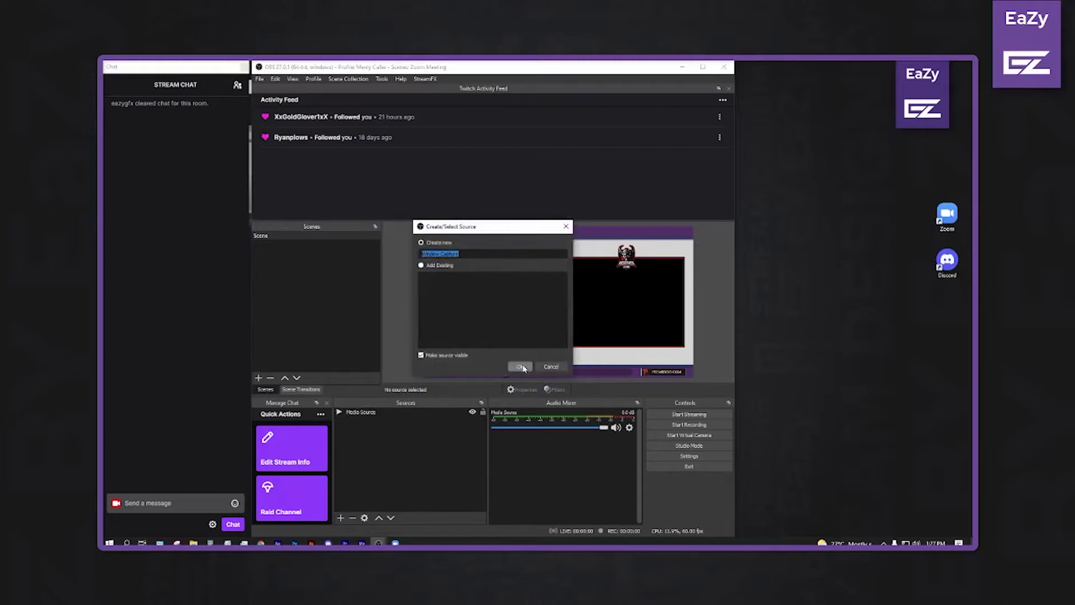
type("zoom meeting")
left_click(521, 367)
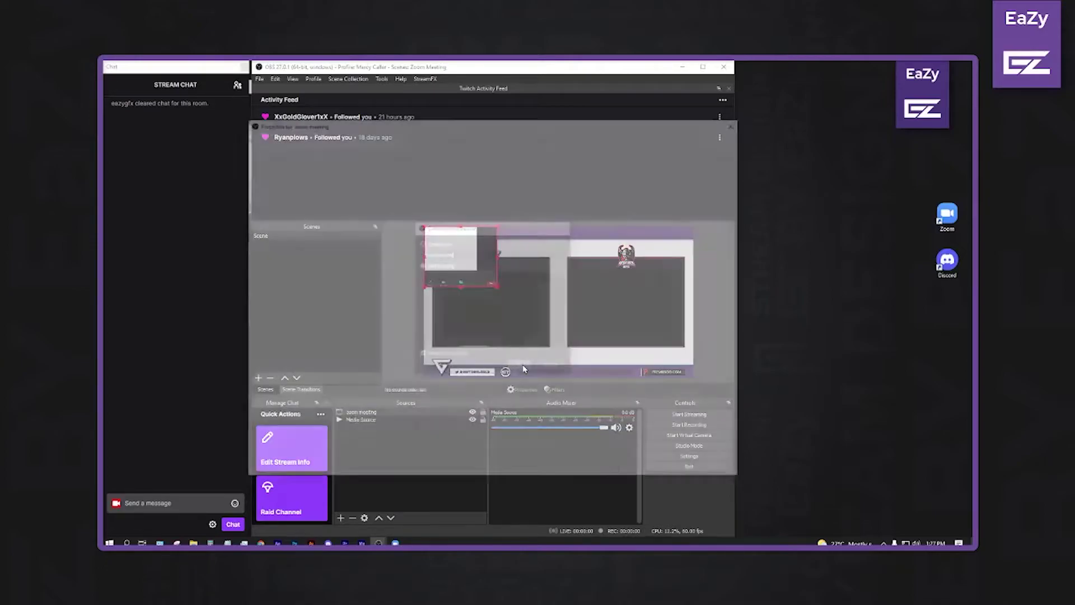
Capture the Zoom Meeting window using Windows Graphics Capture with Capture Cursor off.
left_click(345, 405)
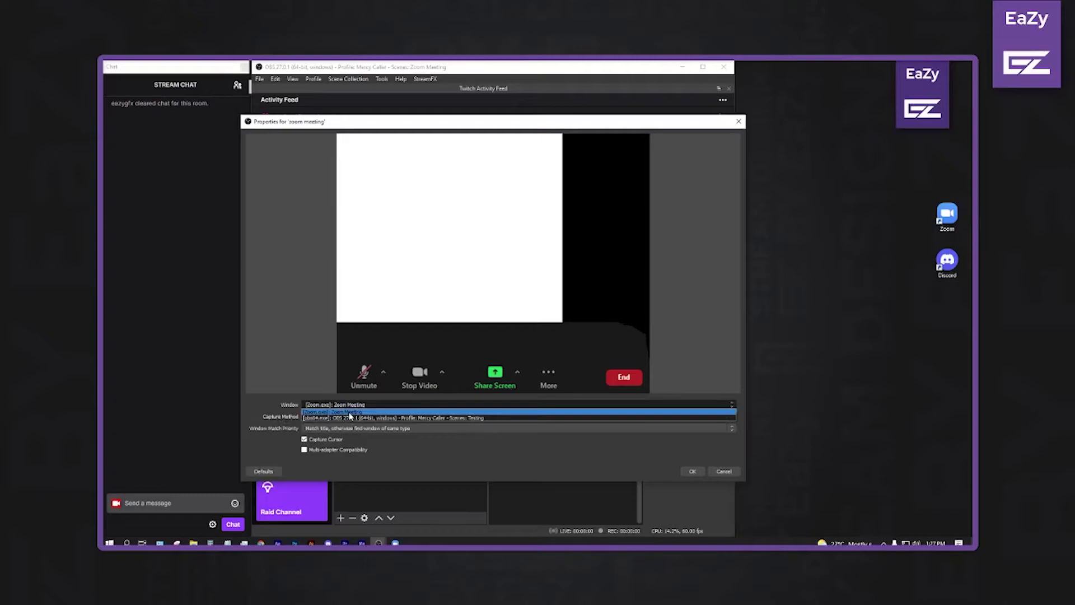
left_click(349, 413)
left_click(342, 416)
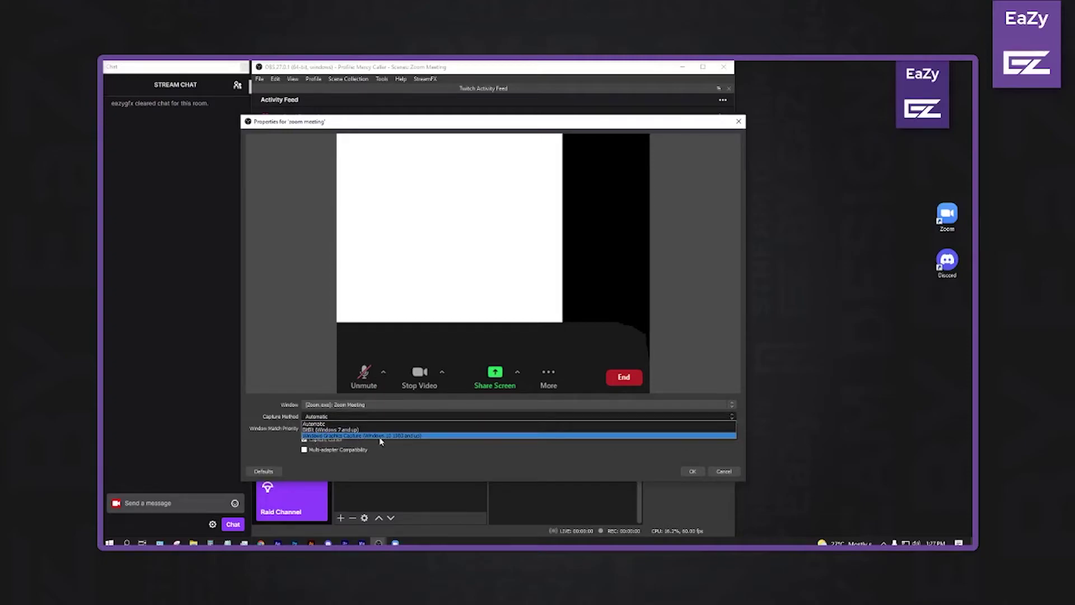
left_click(404, 435)
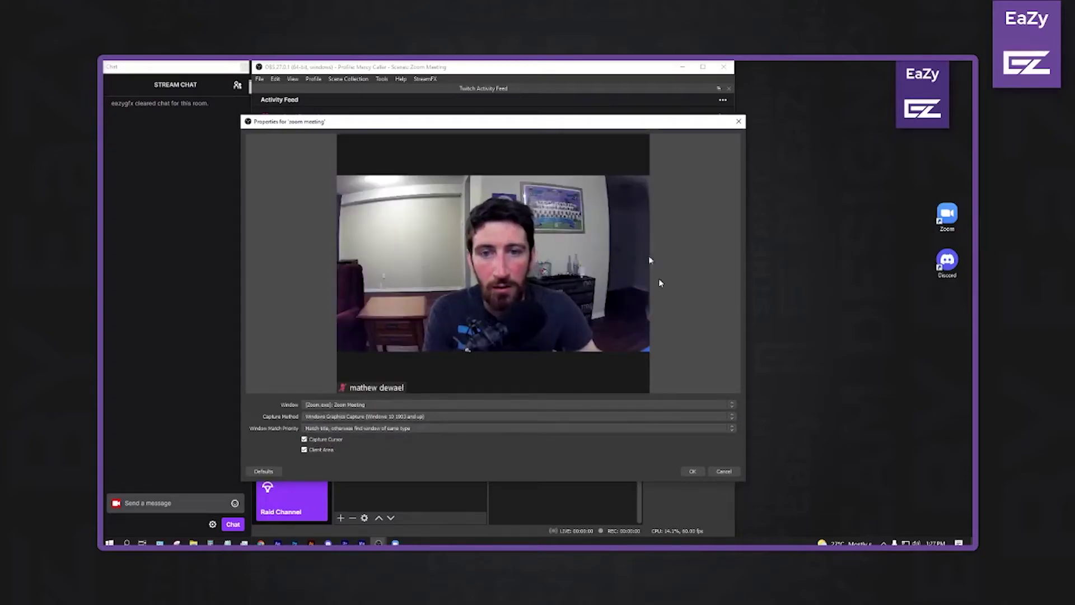
left_click(305, 439)
left_click(692, 471)
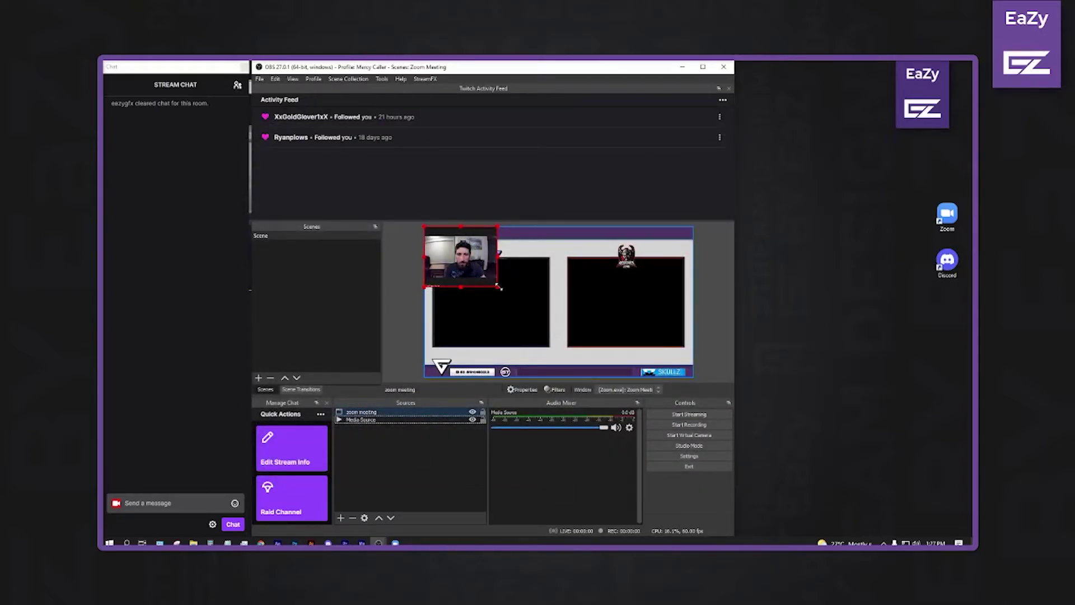
Apply Transform > Fit to screen to the zoom meeting capture.
right_click(475, 274)
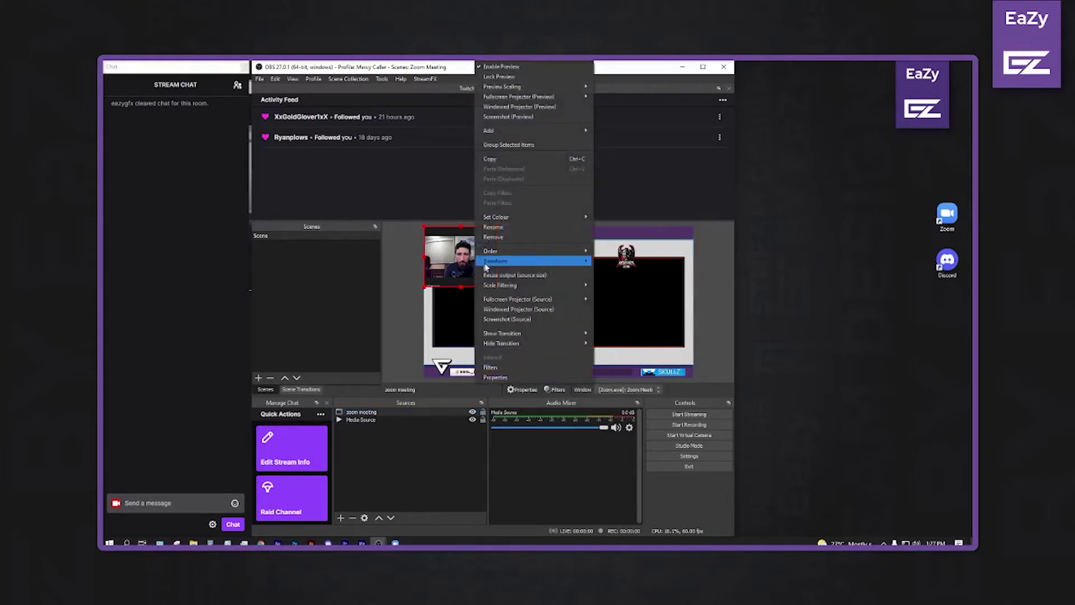
mouse_move(495, 261)
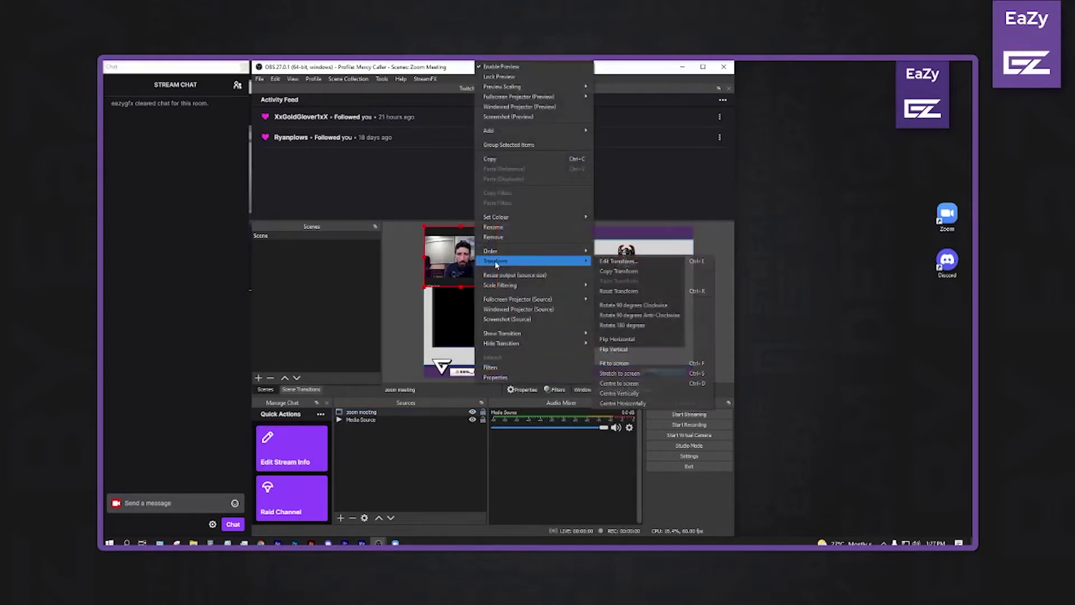
left_click(624, 365)
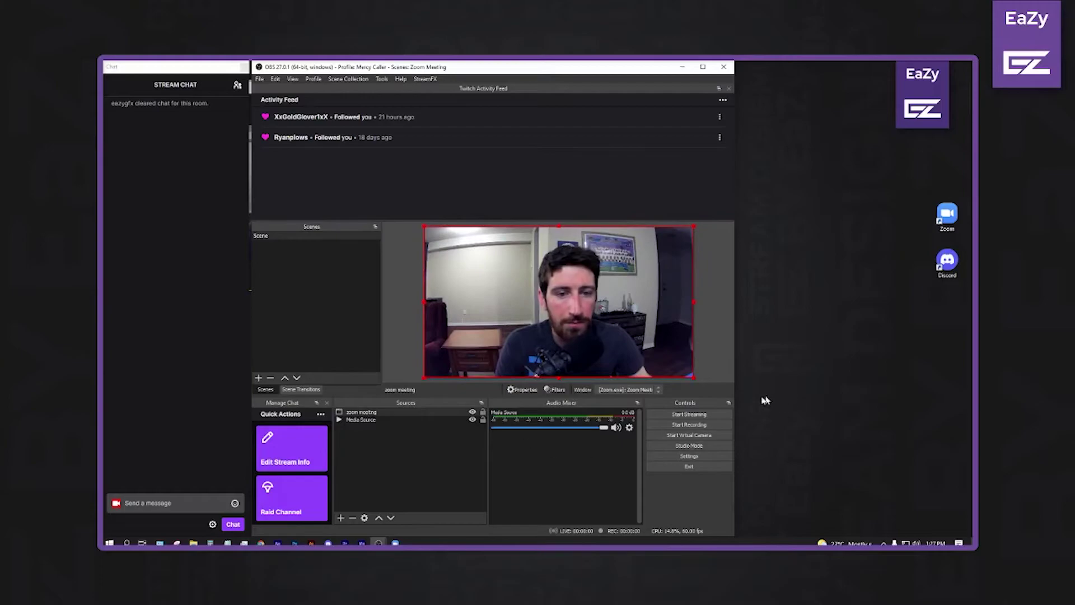
Resize the zoom meeting capture into the left camera frame and move it below Media Source.
left_click_drag(691, 376, 610, 325)
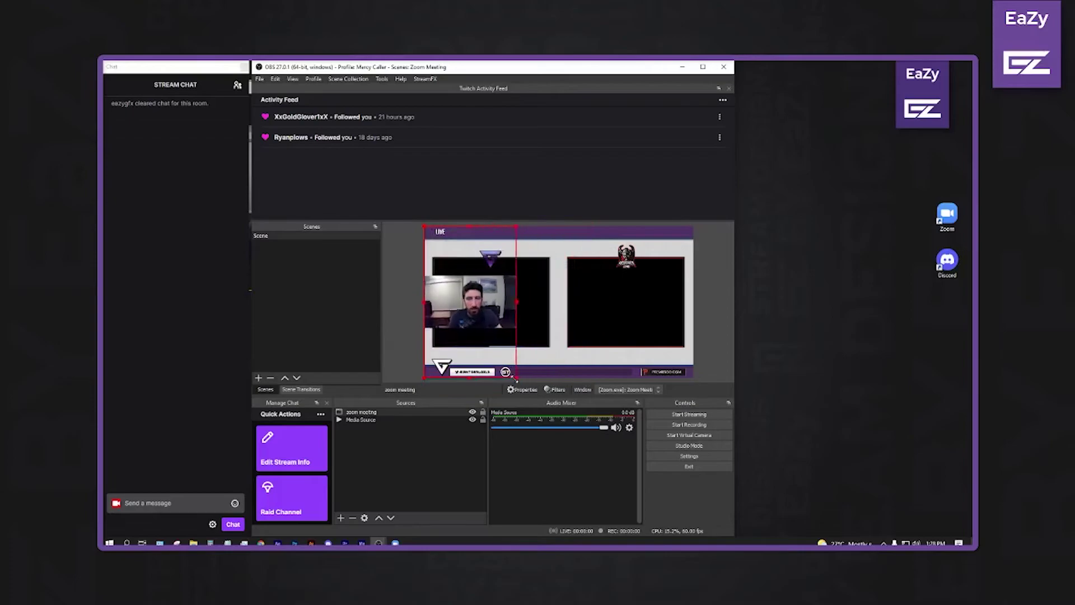
left_click_drag(515, 378, 579, 290)
left_click_drag(522, 369, 585, 342)
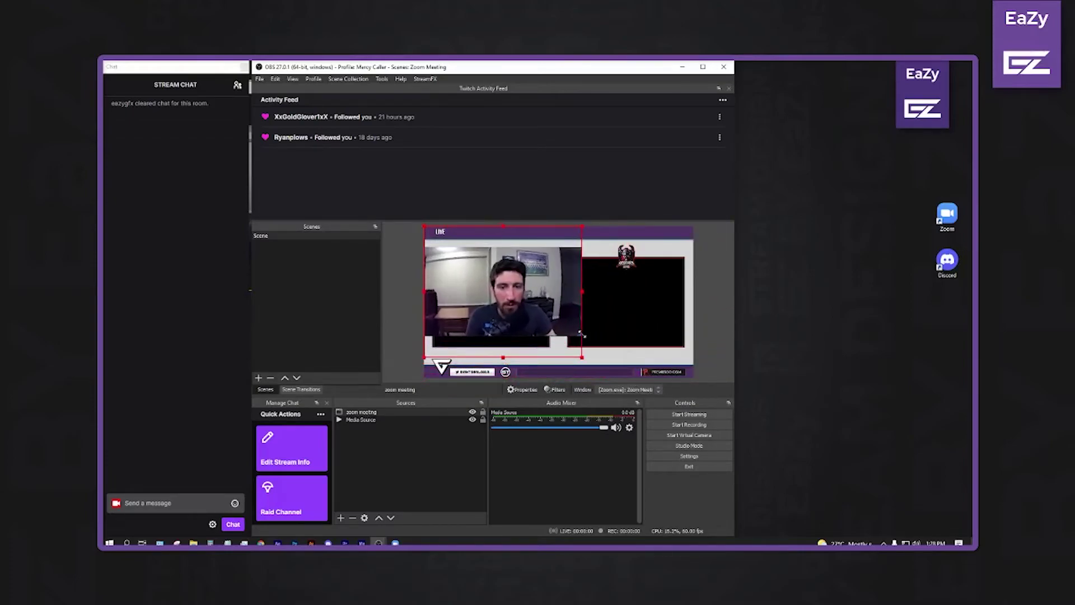
mouse_move(547, 310)
left_mouse_down()
mouse_move(675, 318)
mouse_move(541, 324)
left_mouse_up()
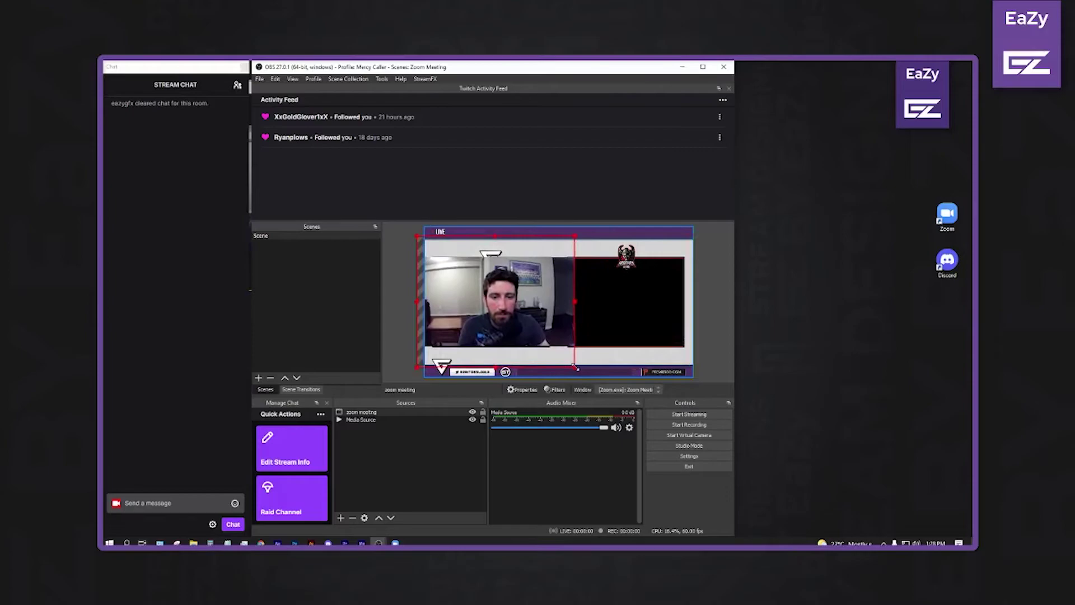
left_click_drag(531, 320, 522, 315)
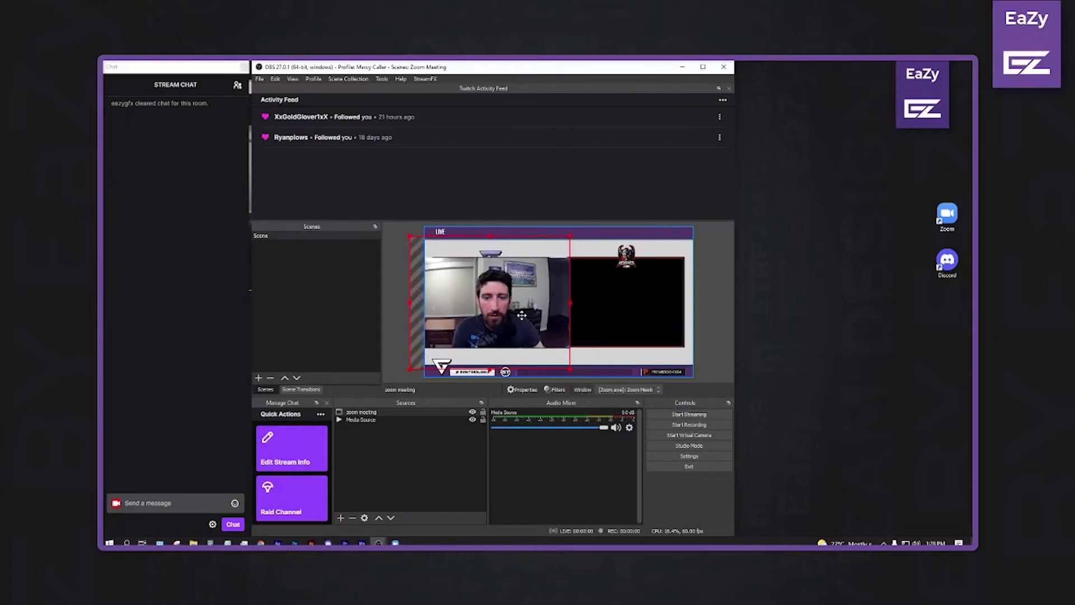
left_click_drag(369, 415, 379, 438)
left_click(387, 451)
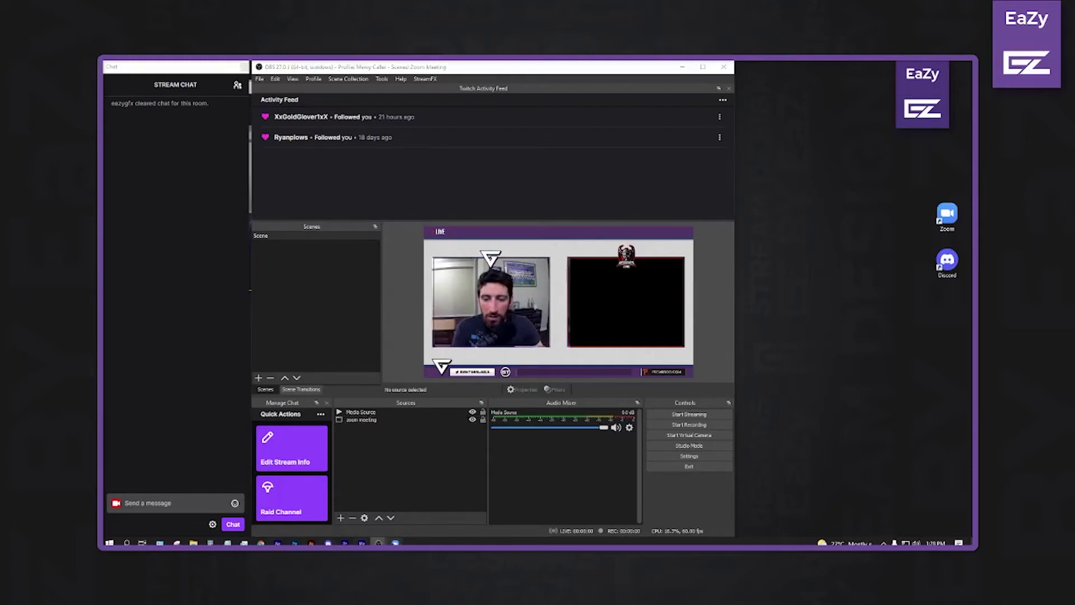
Resize the Zoom meeting window narrower and taller so the webcam fills it, behind OBS.
left_click(395, 543)
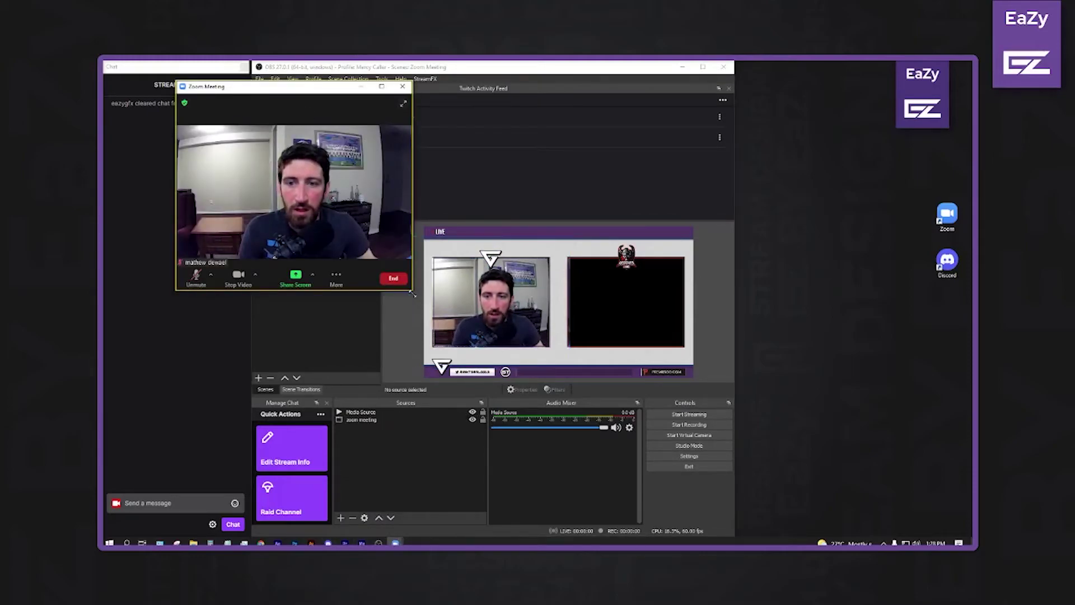
left_click_drag(413, 290, 353, 371)
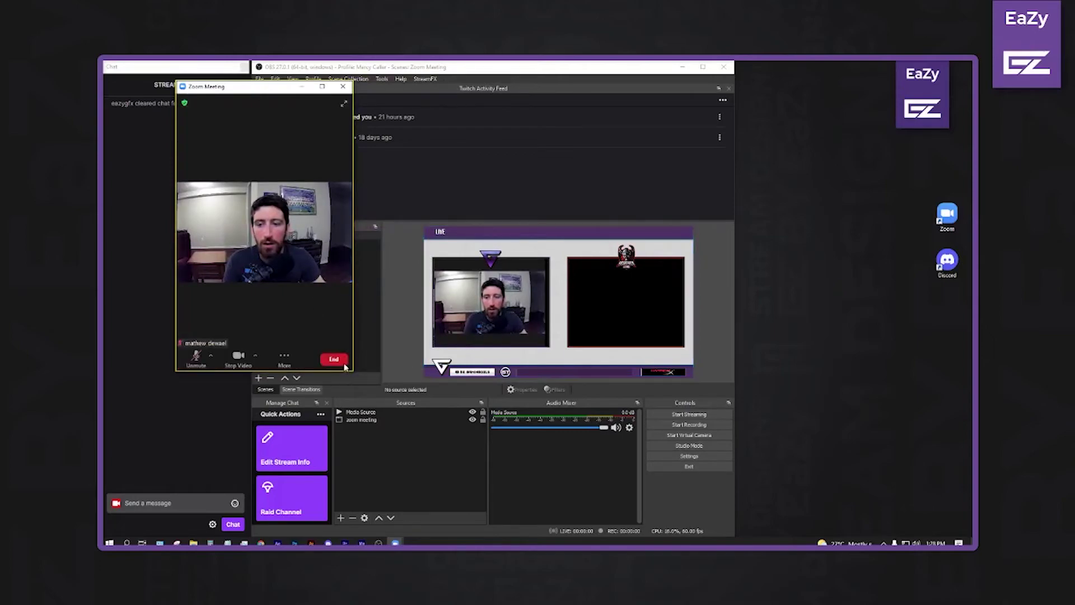
left_click_drag(354, 372, 370, 267)
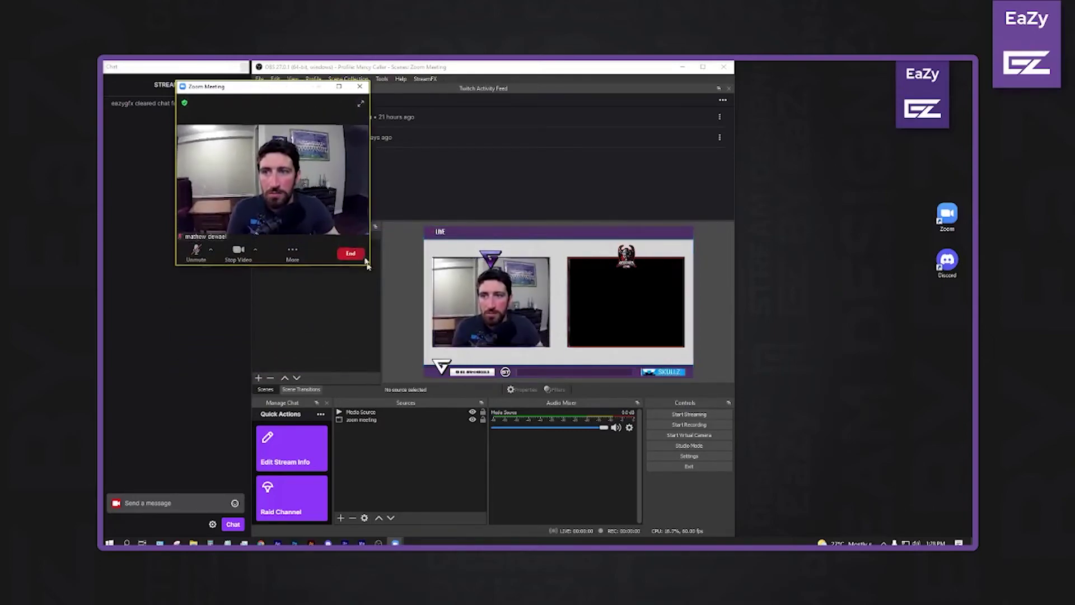
left_click_drag(278, 86, 109, 80)
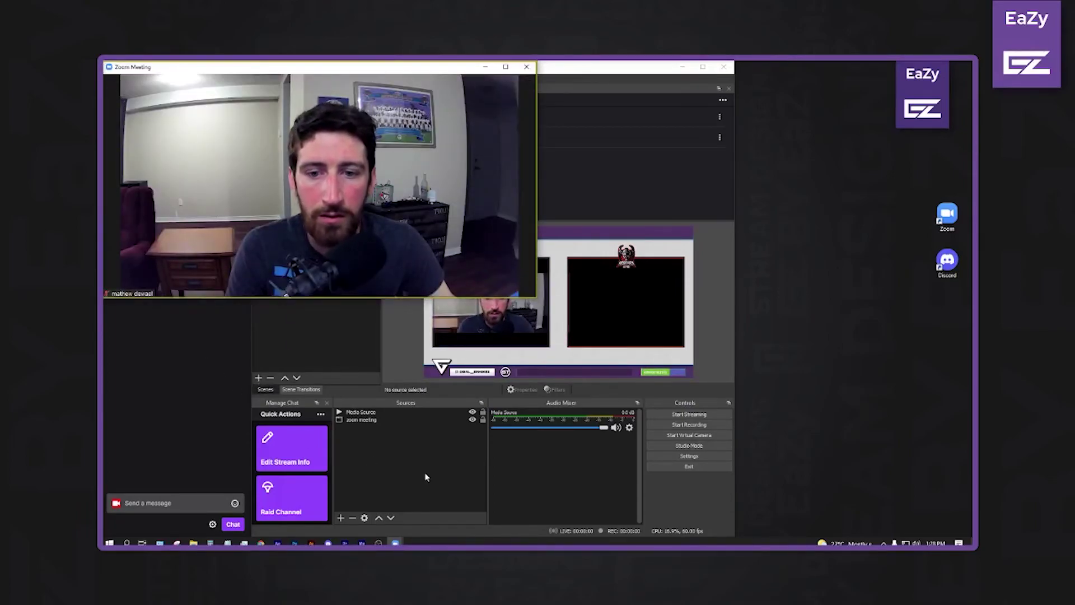
left_click(275, 352)
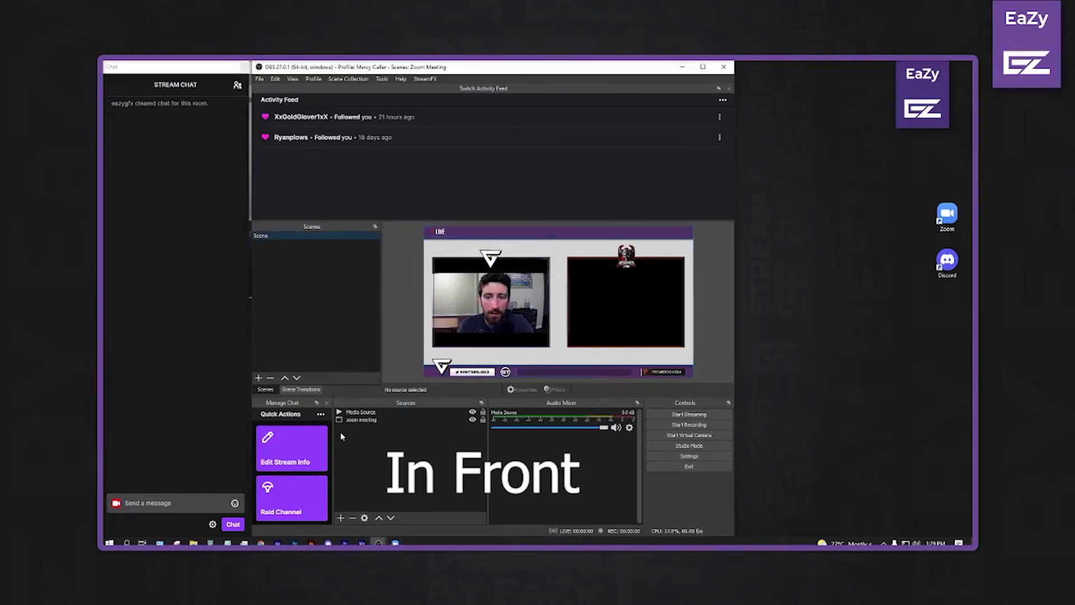
Enlarge the zoom meeting capture with a transform from its right-click menu.
left_click(364, 420)
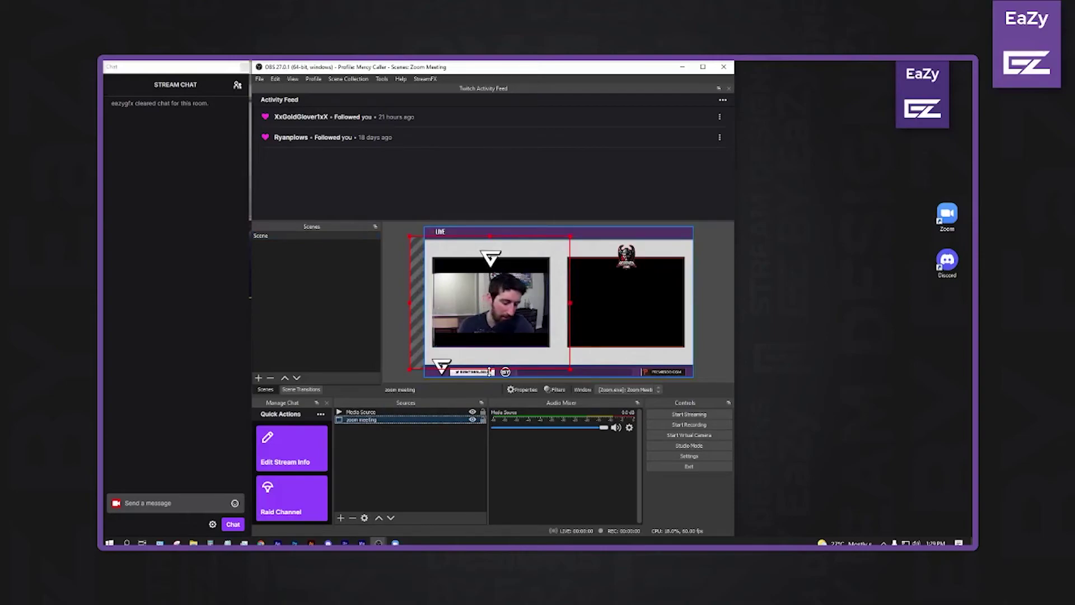
left_click(490, 369)
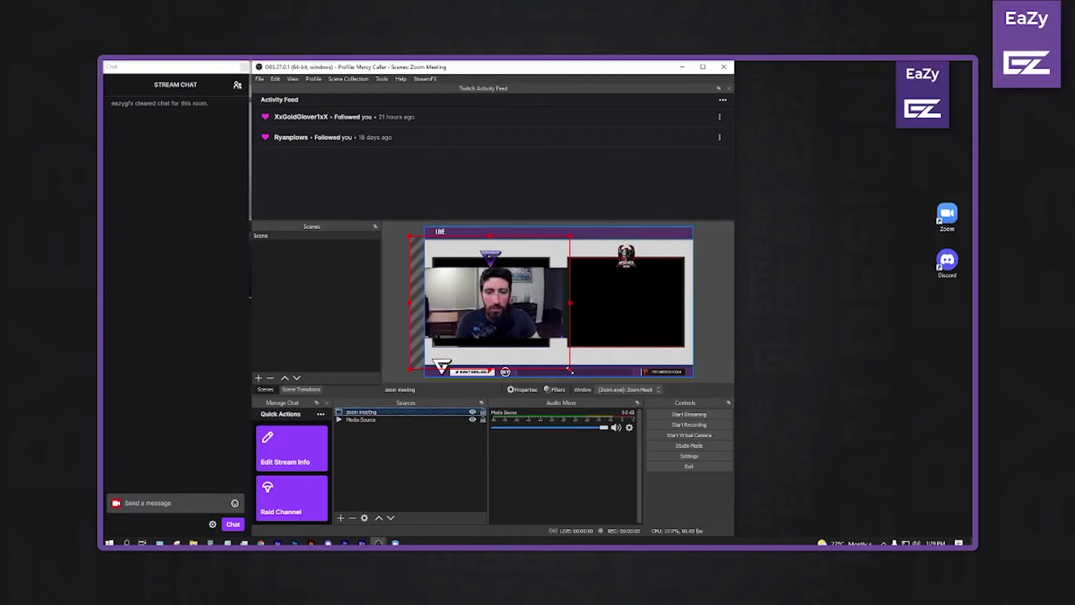
right_click(518, 381)
left_click(661, 336)
Drag the capture into the left camera frame and move it below Media Source.
left_click_drag(571, 308, 521, 330)
left_click_drag(487, 252, 488, 254)
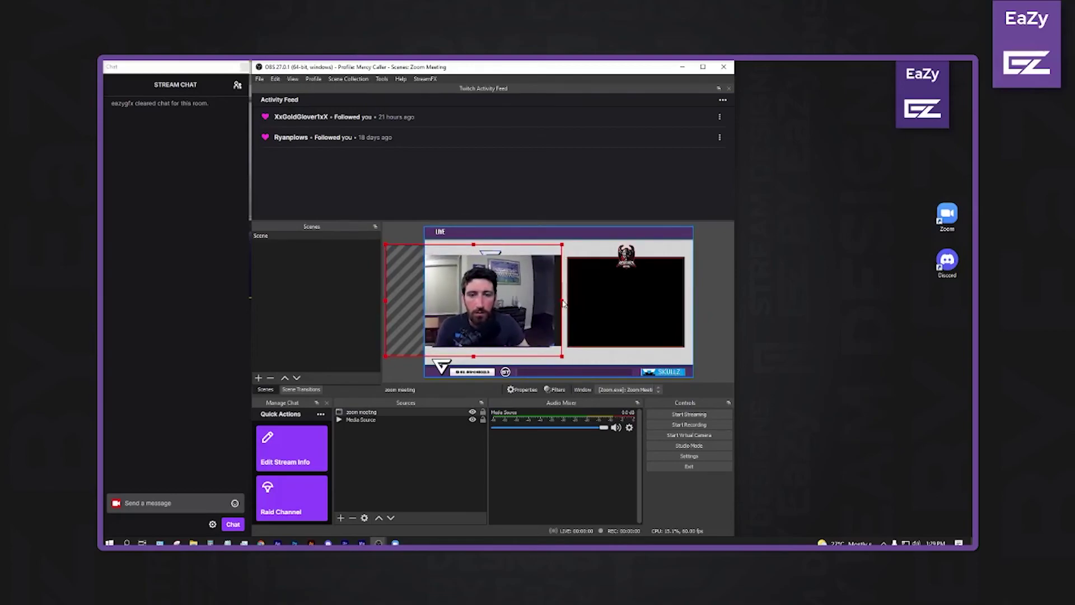
left_click_drag(563, 302, 566, 356)
left_click_drag(361, 411, 415, 463)
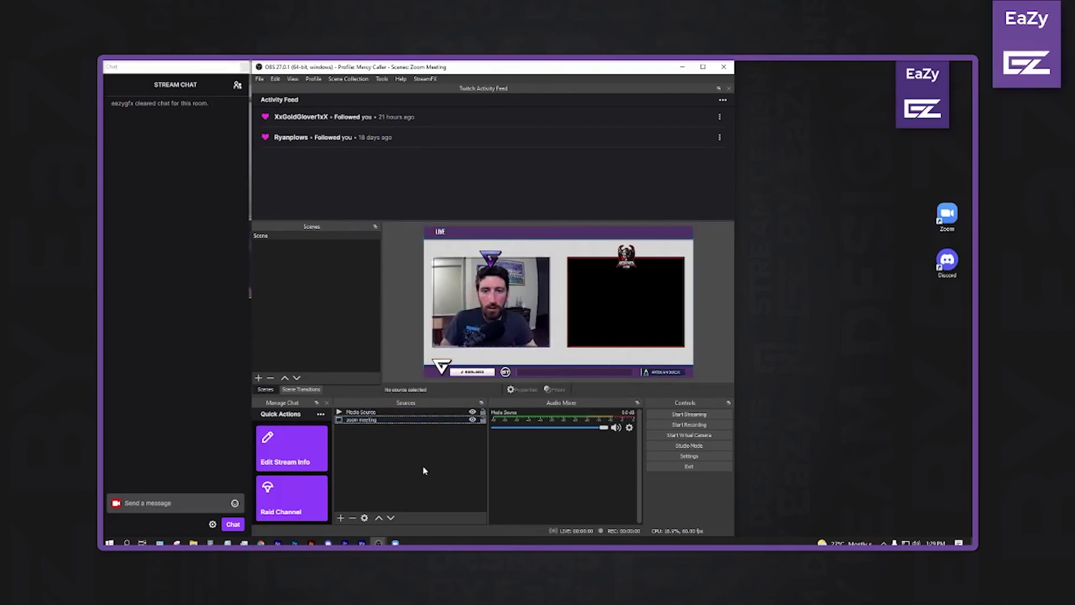